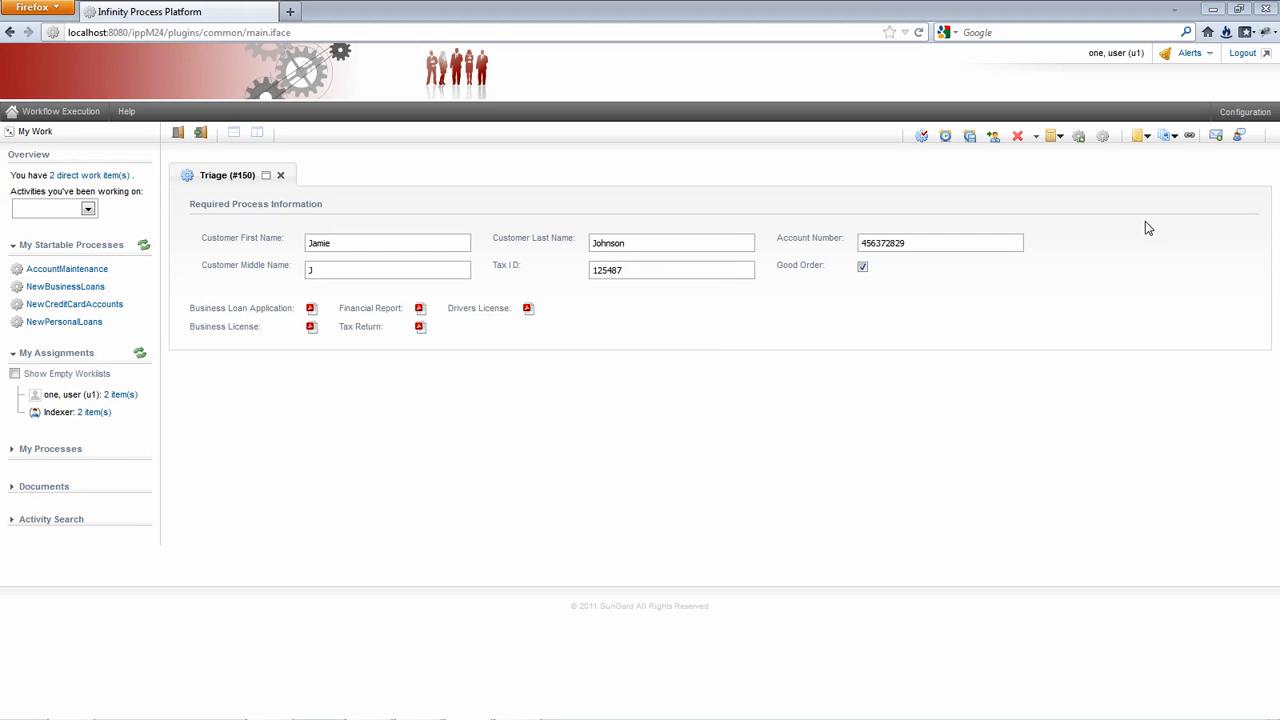
View the list of documents attached to the Triage activity's process
left_click(1174, 136)
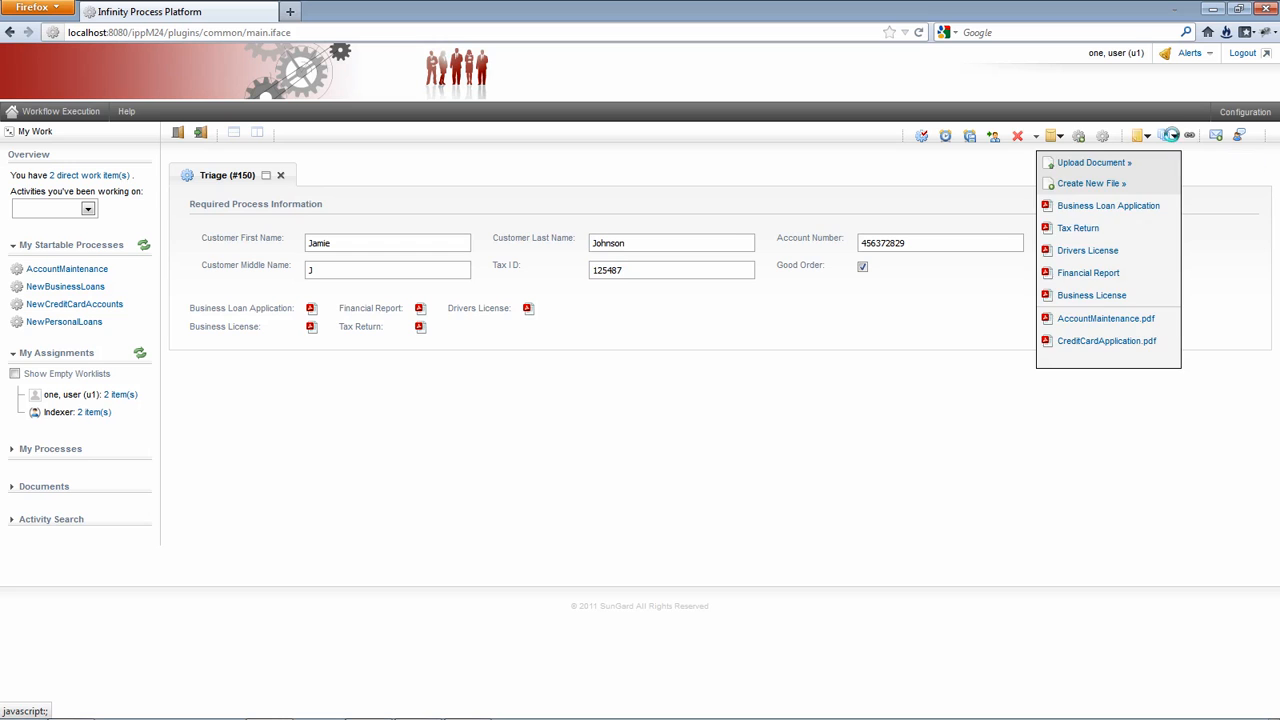
left_click(1170, 137)
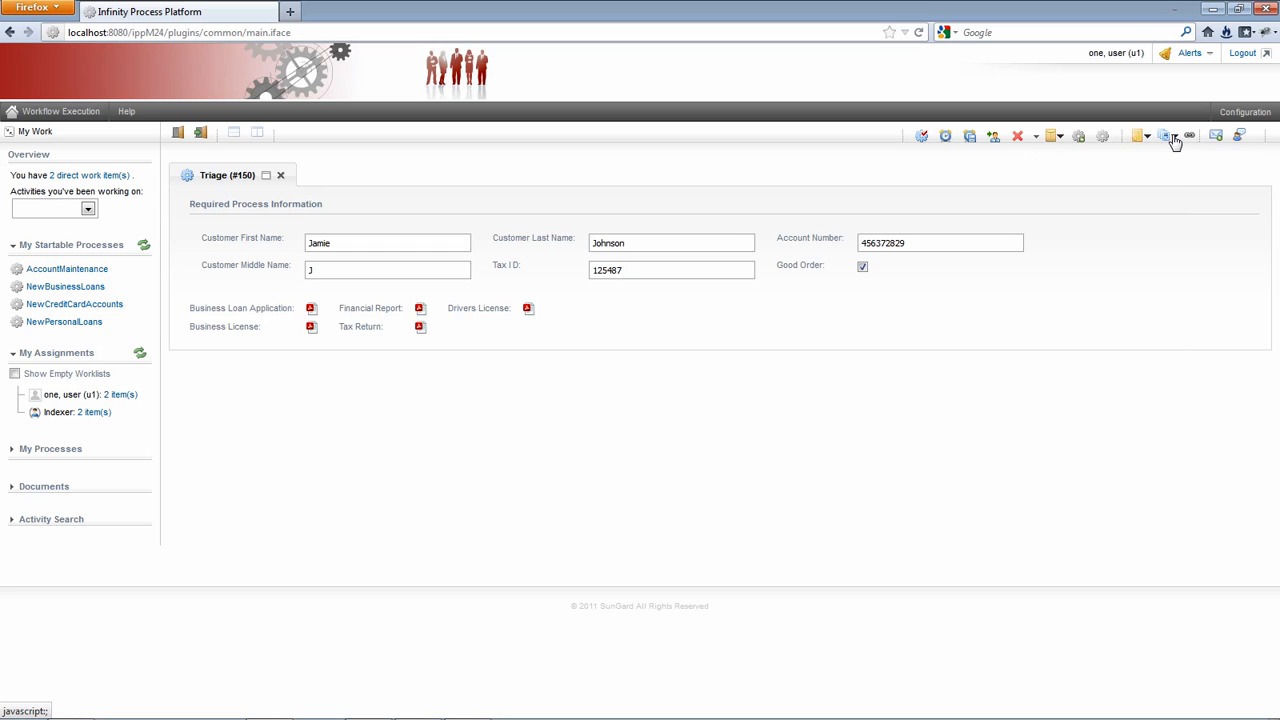
Spawn the AccountMaintenance and NewCreditCardAccounts processes from the Triage activity and open the worklist of spawned activities
left_click(1079, 137)
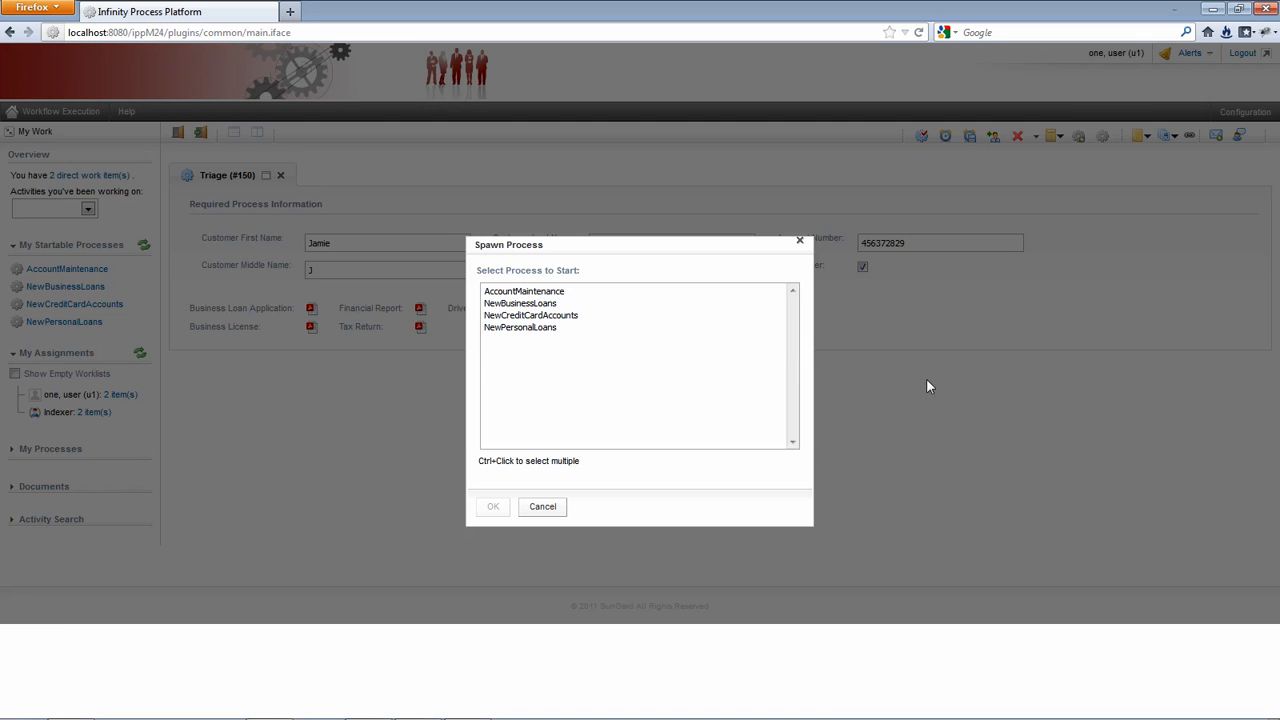
left_click(540, 291)
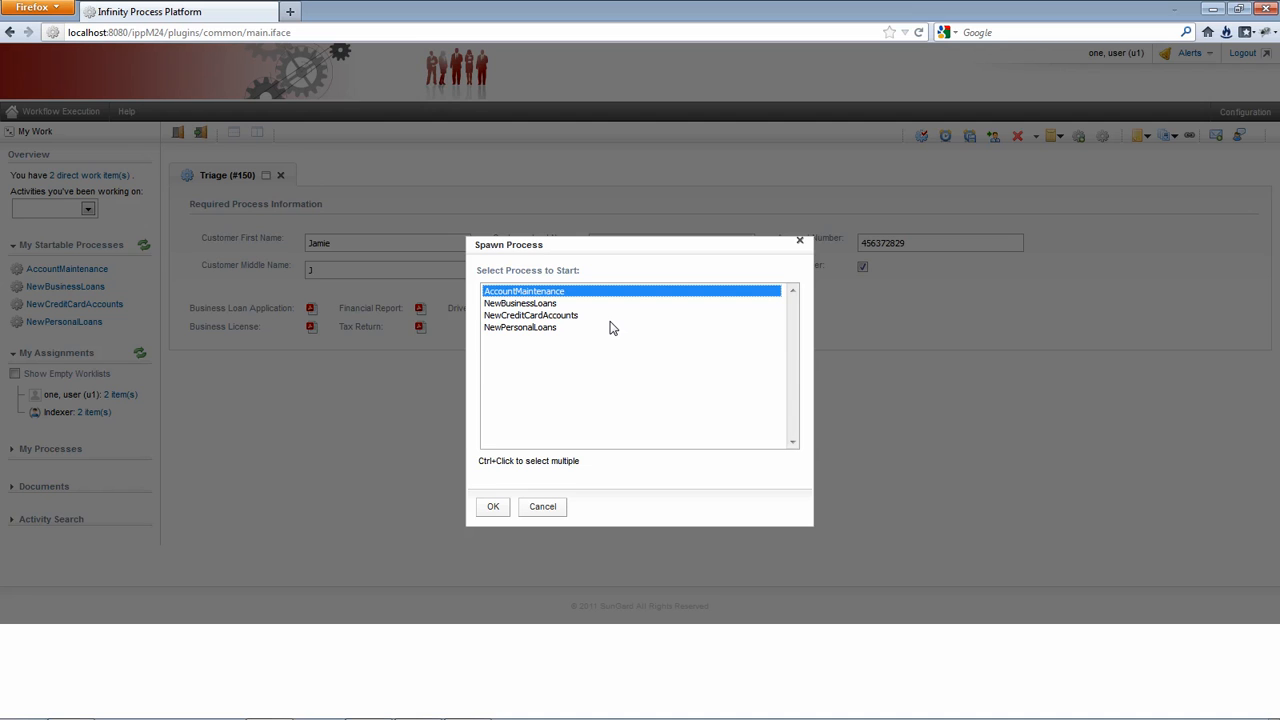
left_click(545, 318, "ctrl")
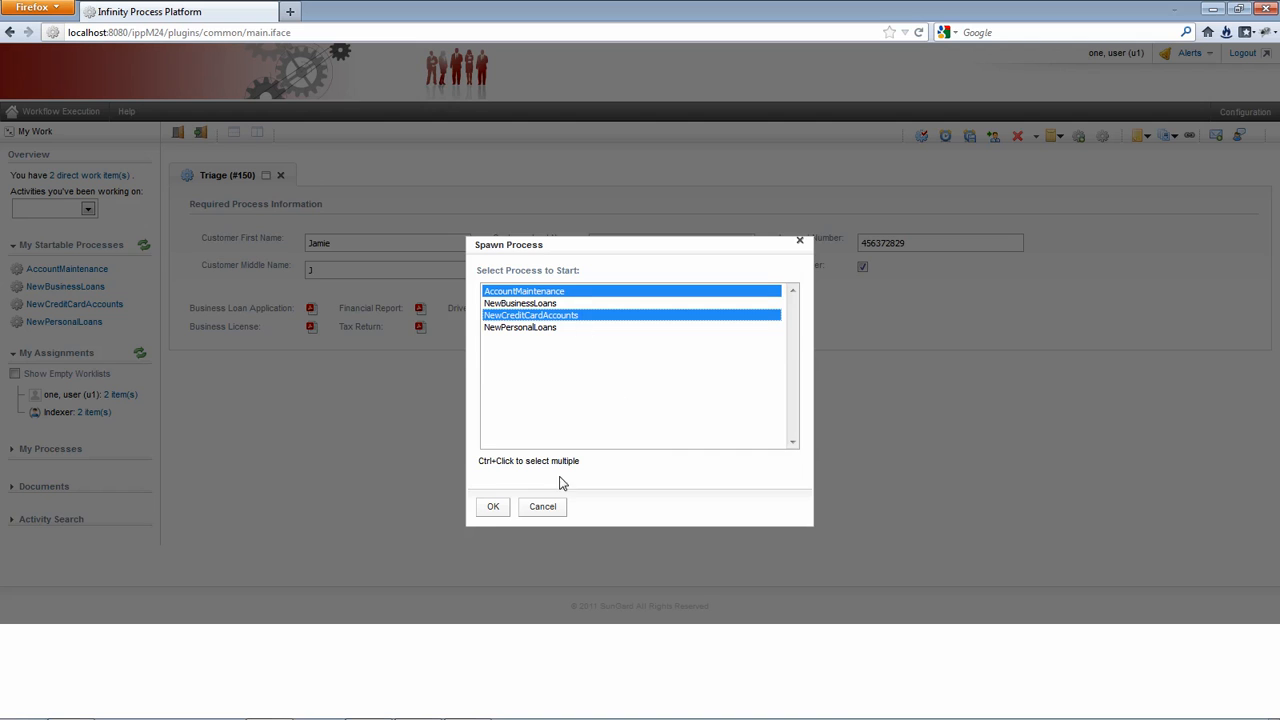
left_click(493, 507)
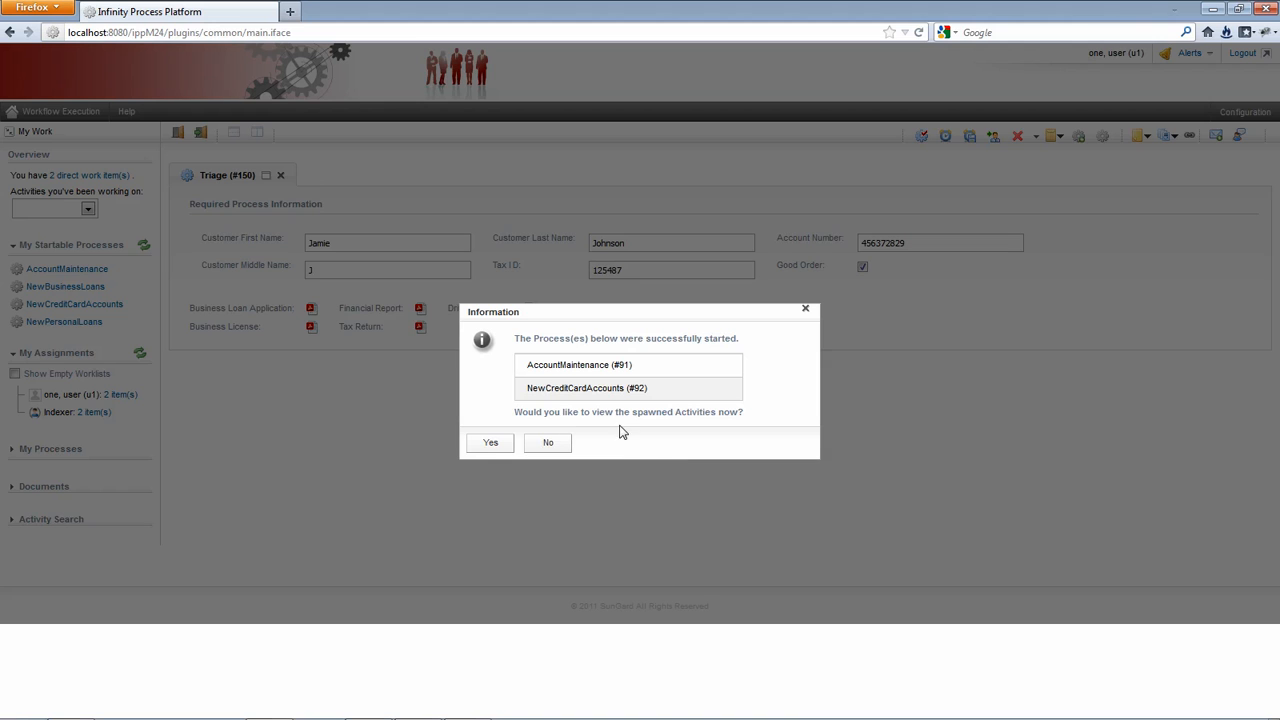
left_click(487, 443)
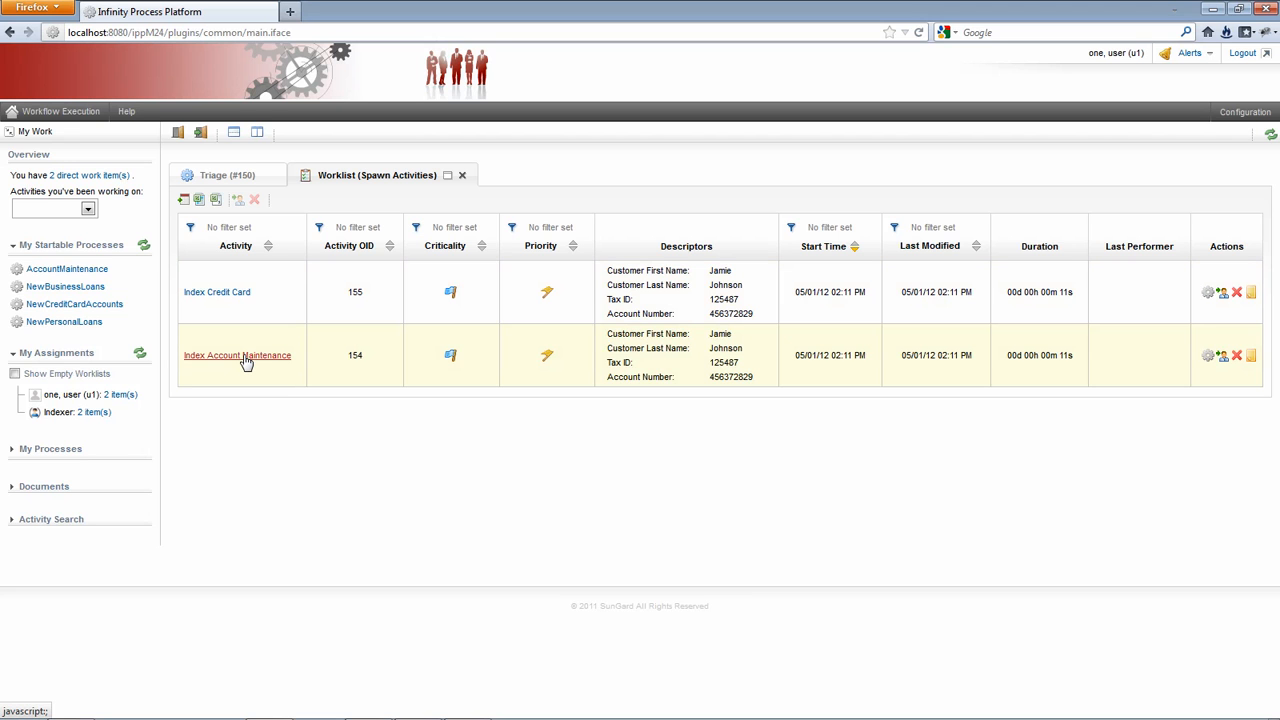
Open the process details for the Index Credit Card activity and examine the descriptors, process history and process documents
left_click(1209, 294)
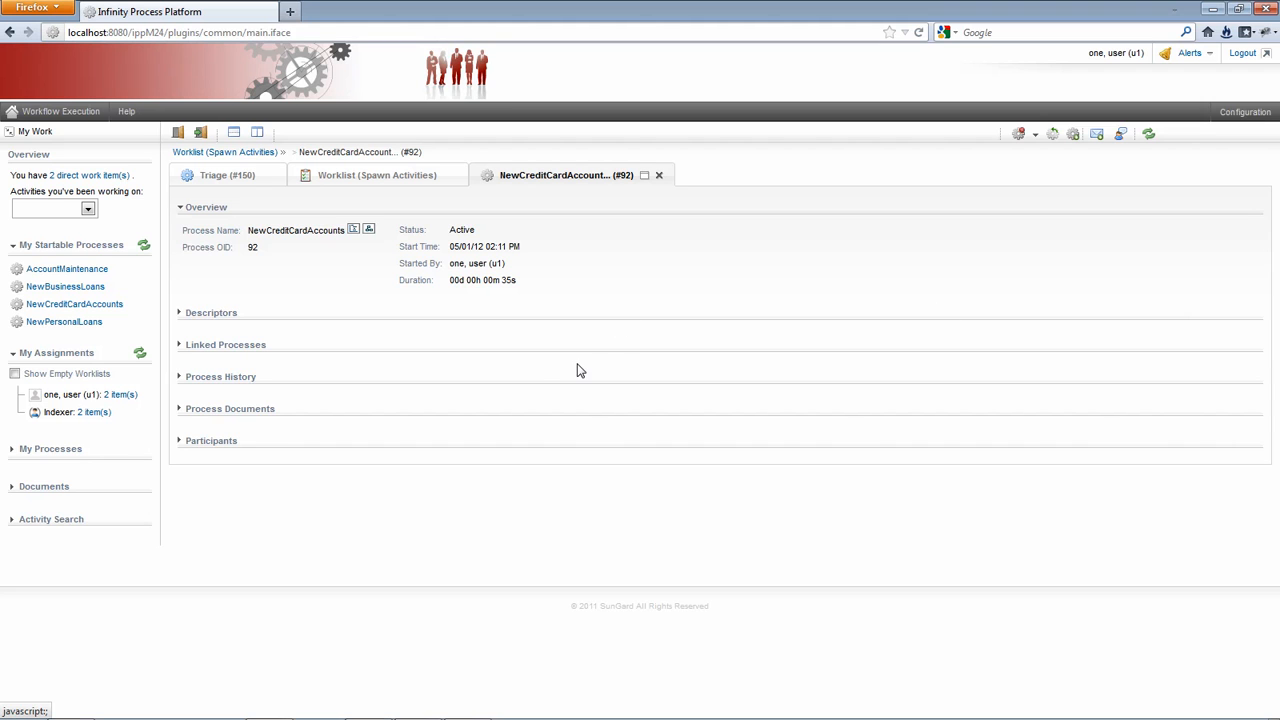
left_click(212, 314)
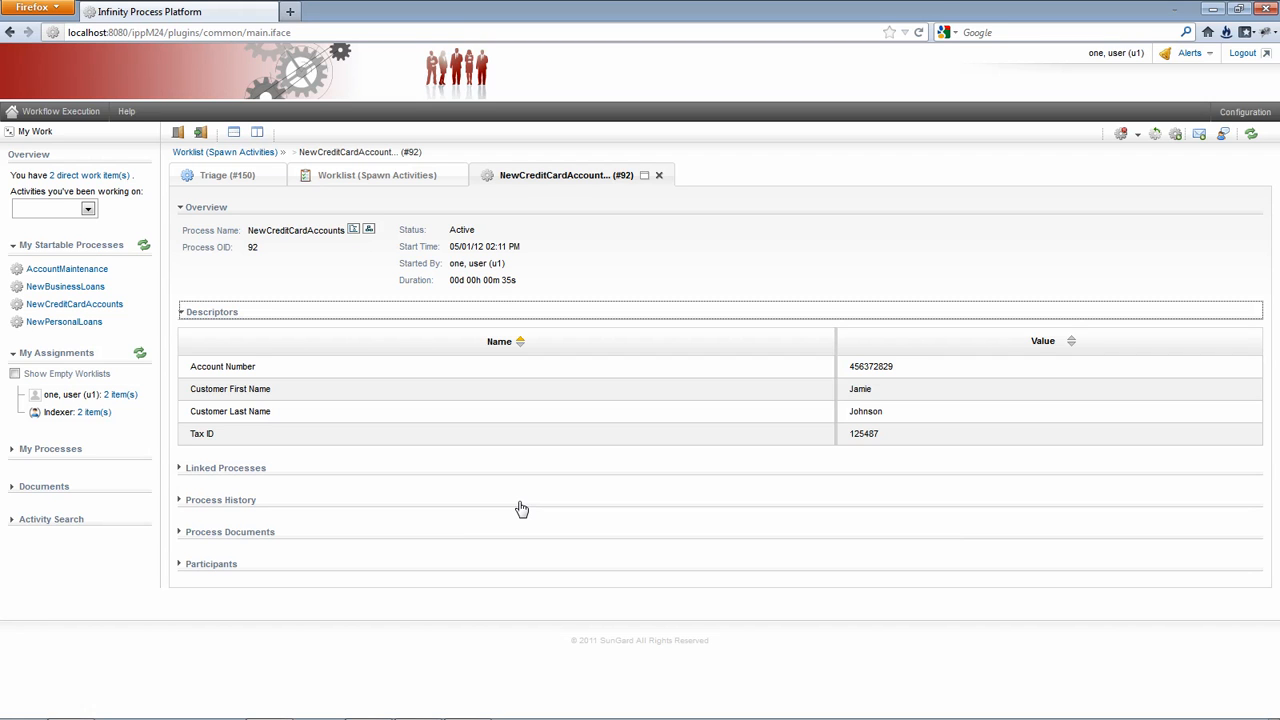
left_click(221, 503)
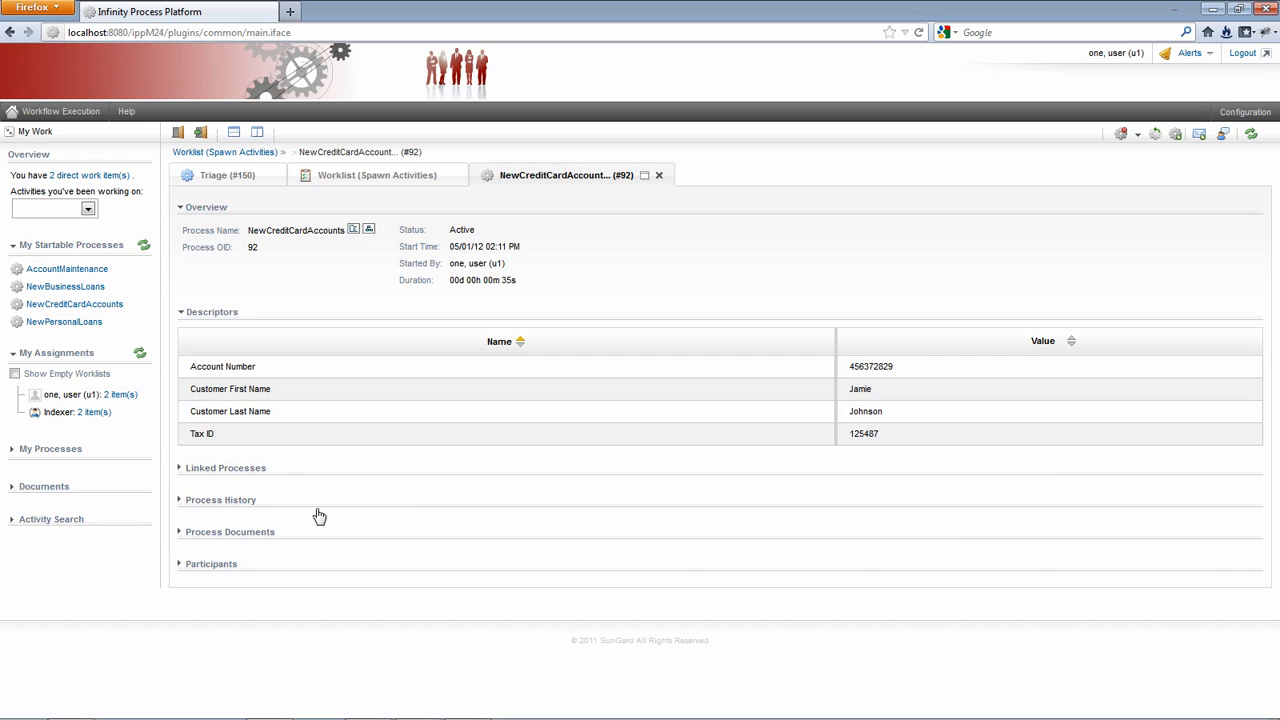
scroll(323, 512, "down", 3)
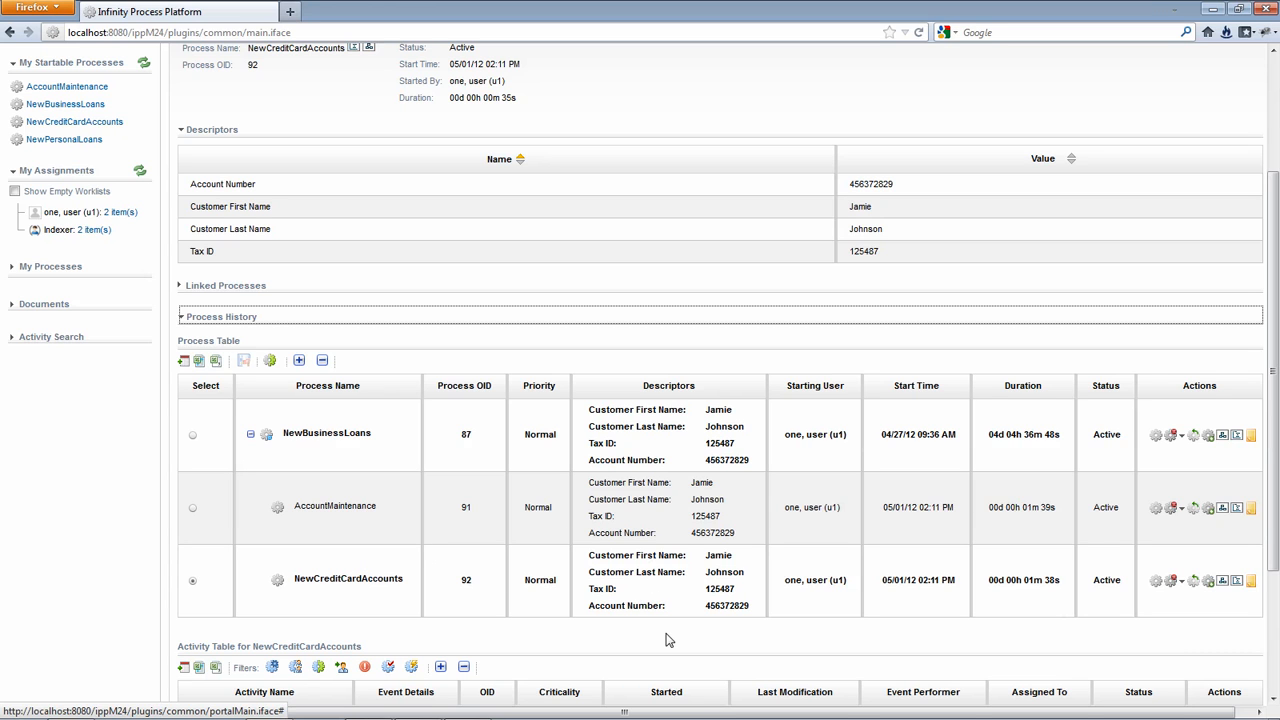
scroll(724, 654, "down", 3)
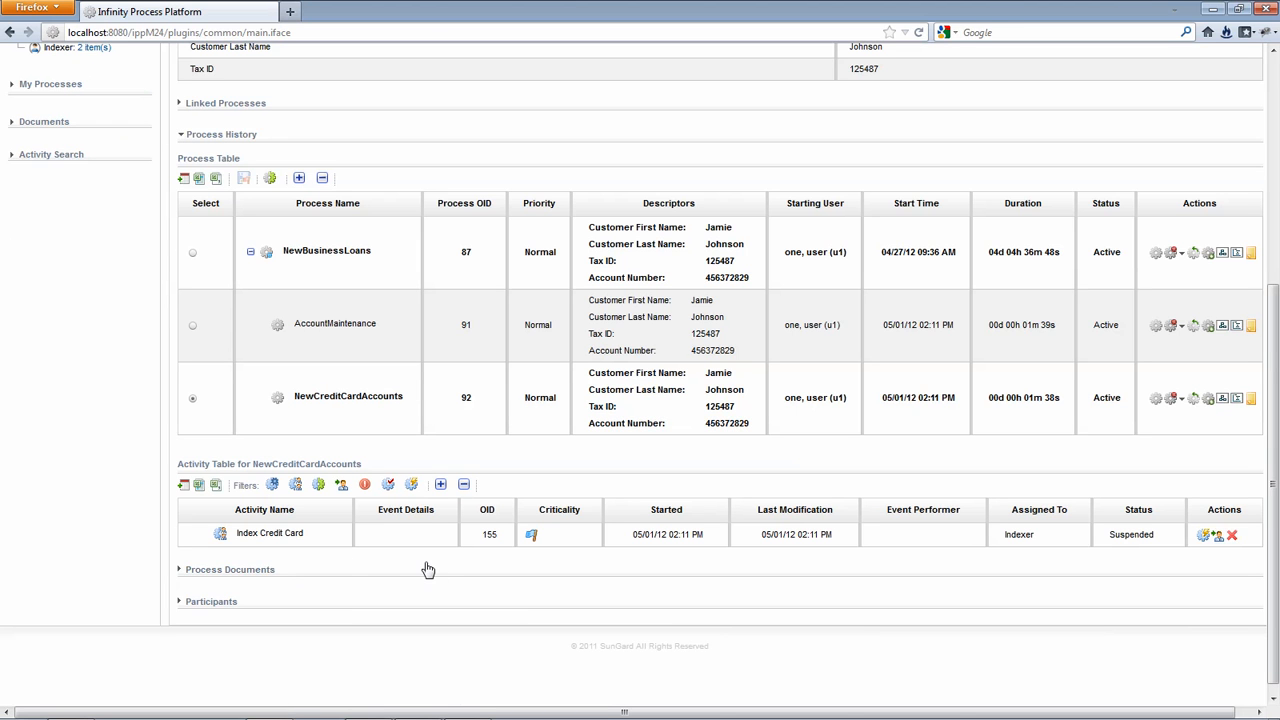
left_click(428, 569)
scroll(463, 576, "down", 3)
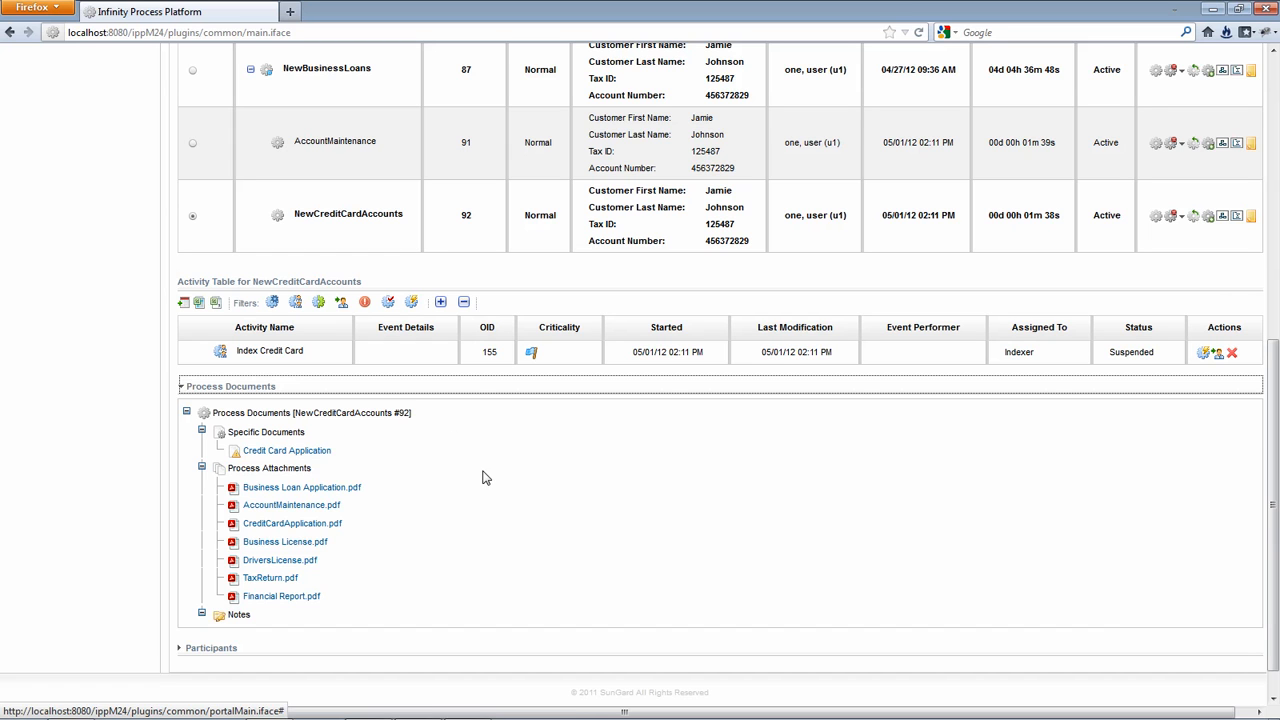
left_click_drag(320, 416, 377, 419)
left_click(386, 456)
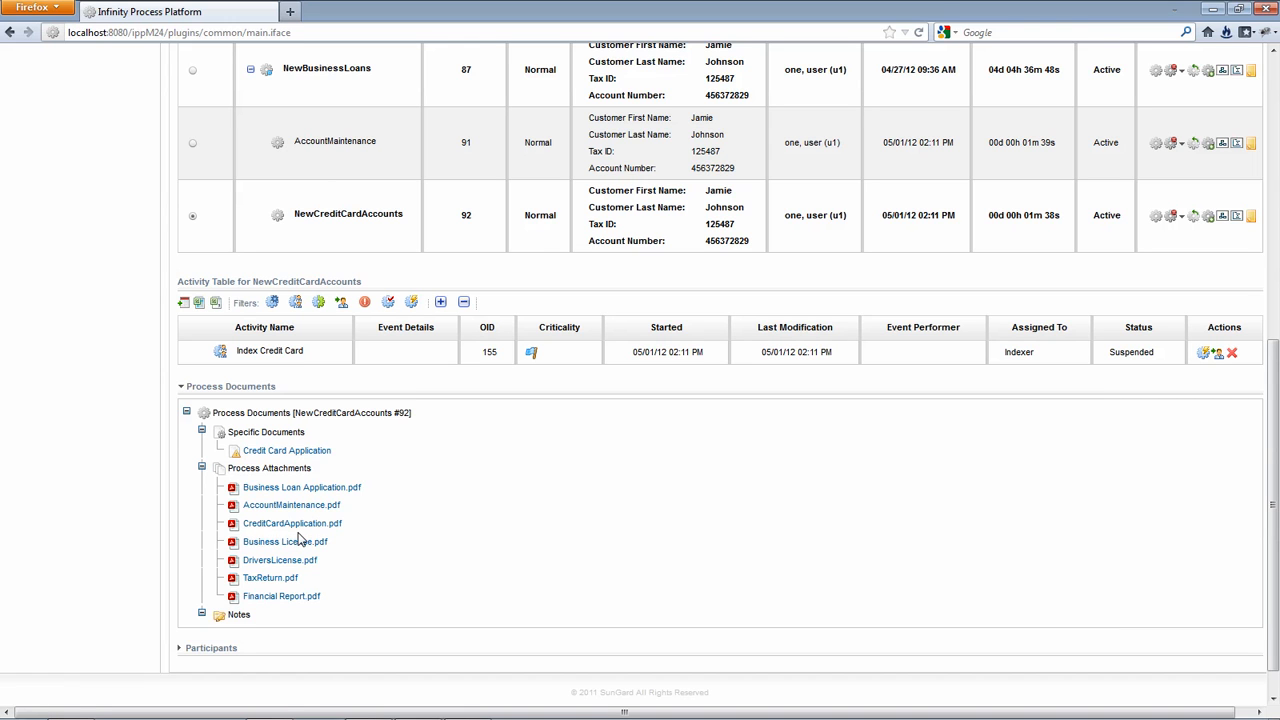
Move CreditCardApplication.pdf from the process attachments to the Credit Card Application specific document, accepting the document type change
mouse_move(234, 528)
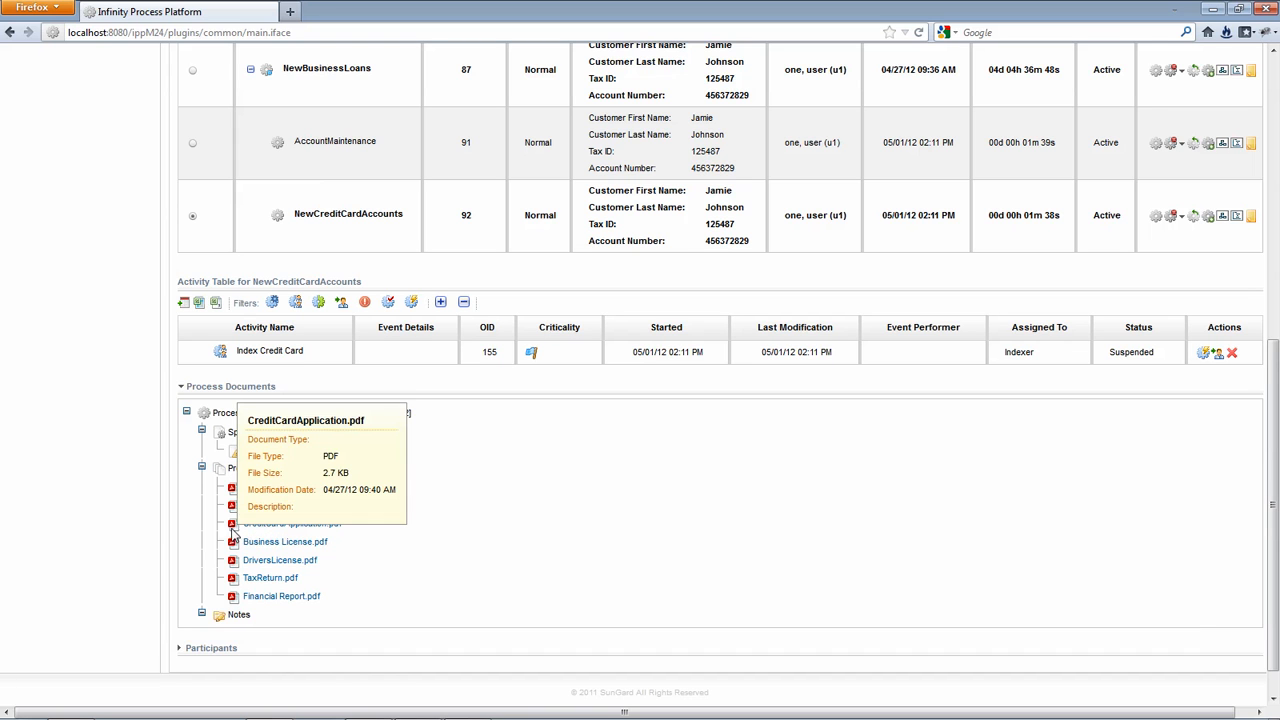
left_click_drag(235, 522, 238, 452)
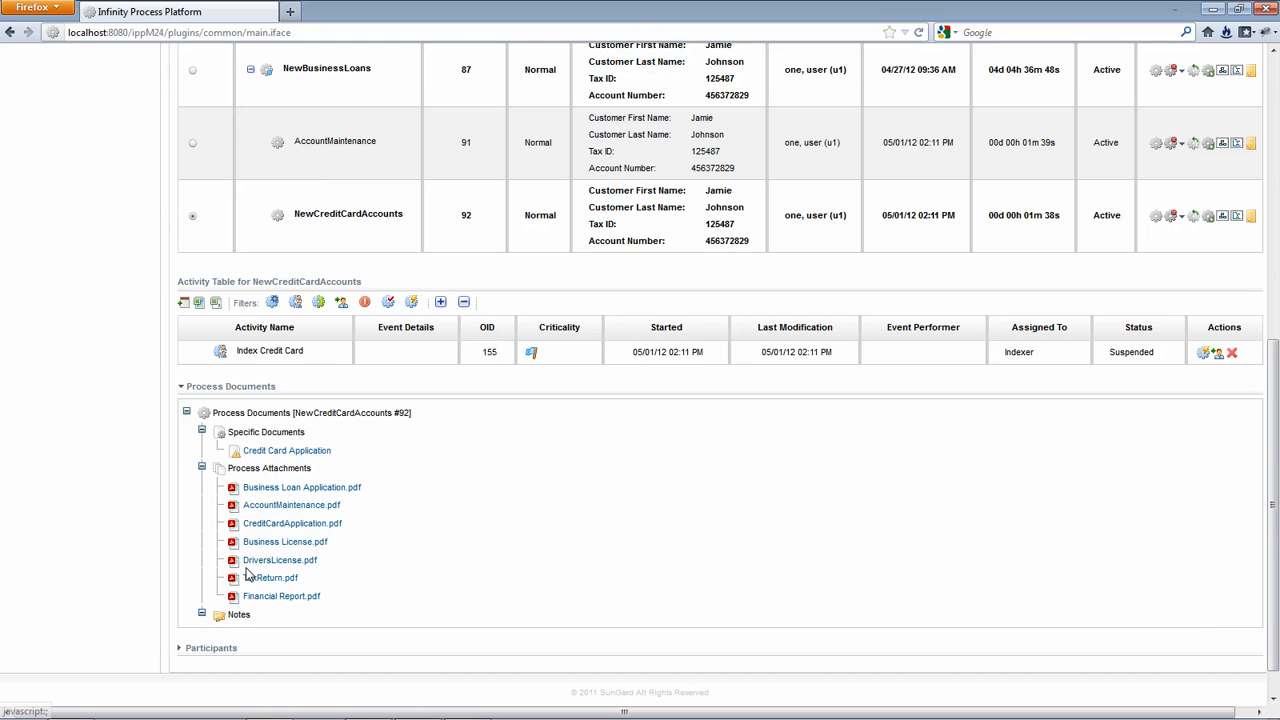
left_click_drag(226, 530, 250, 453)
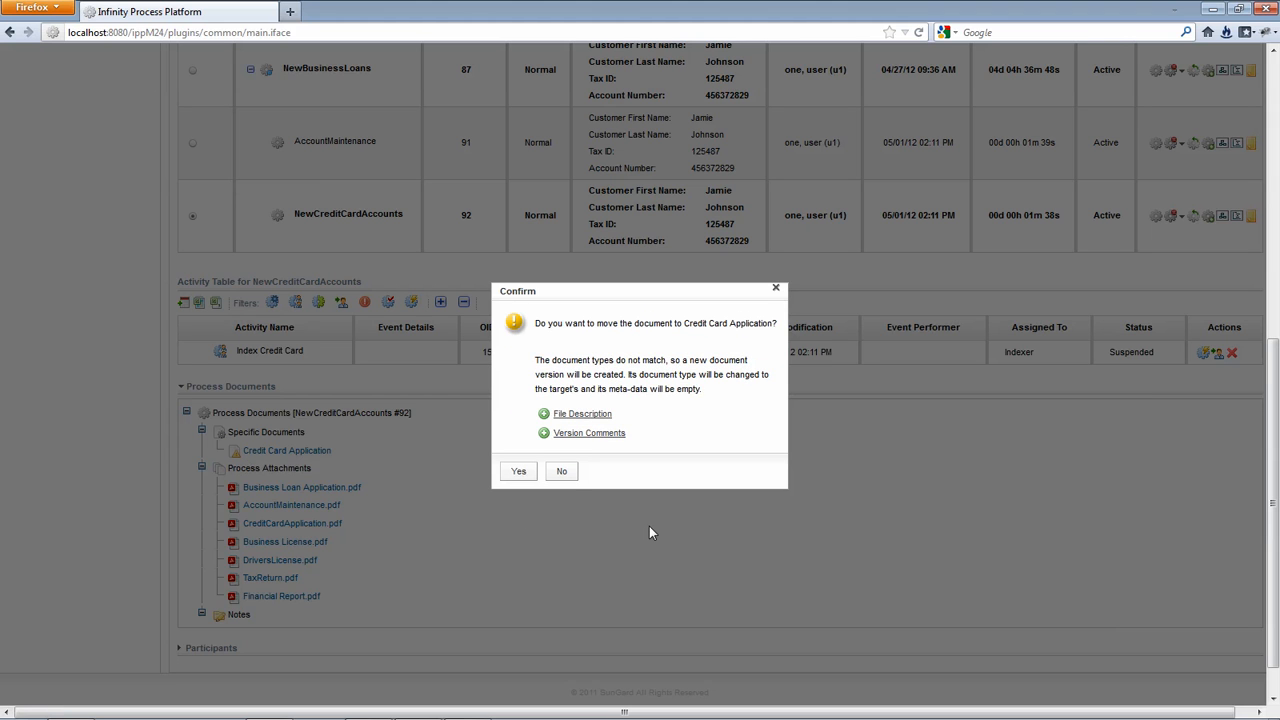
left_click(516, 472)
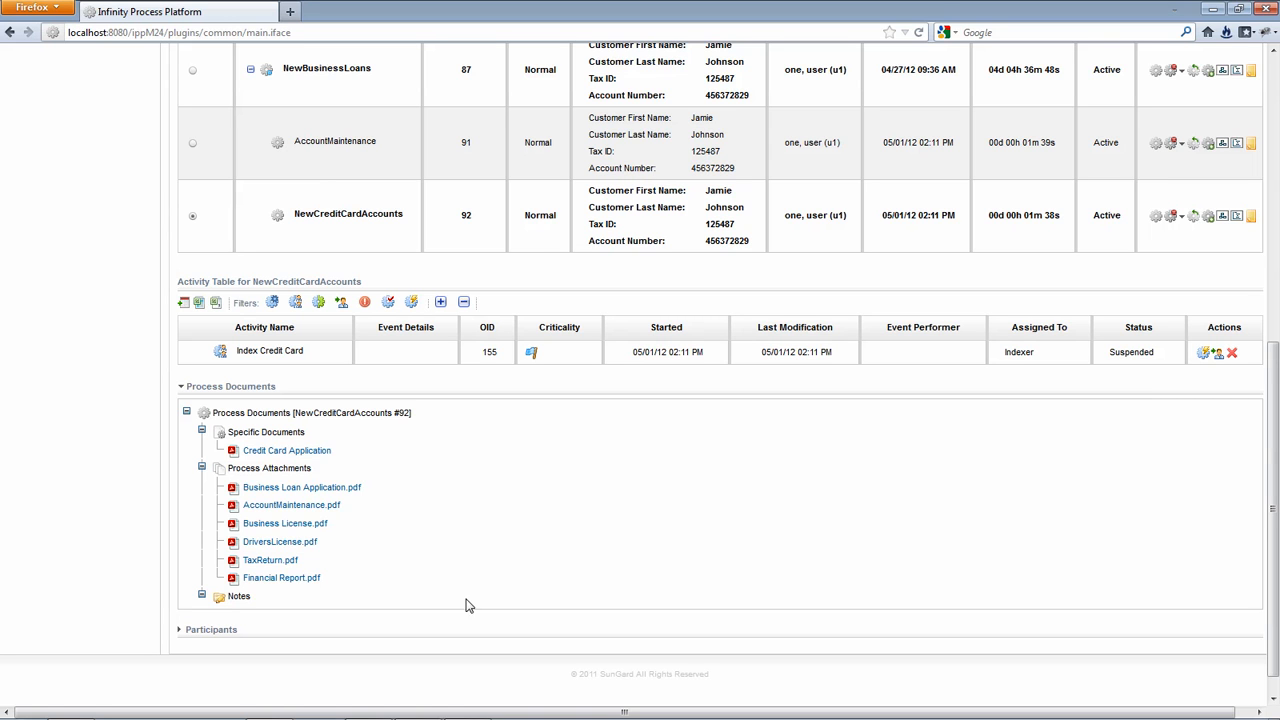
Open the Index Credit Card activity from the spawned activities worklist and review its attached documents
scroll(450, 600, "up", 2)
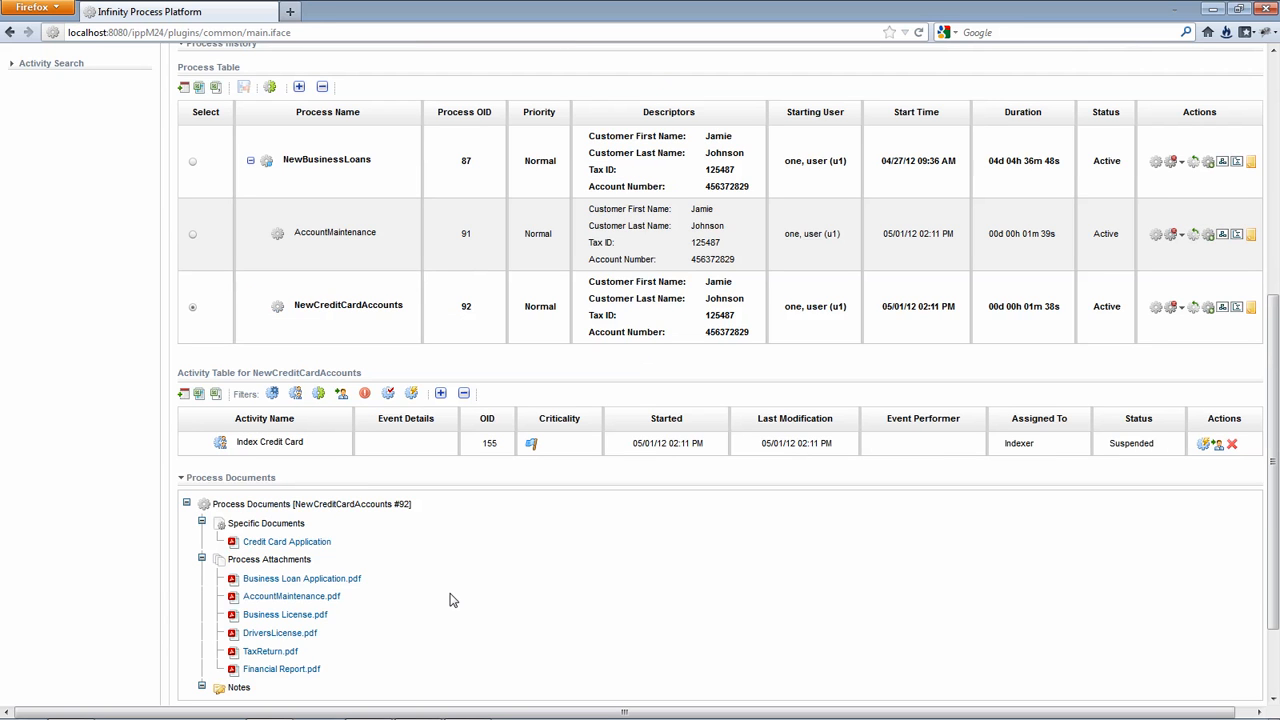
scroll(388, 569, "up", 2)
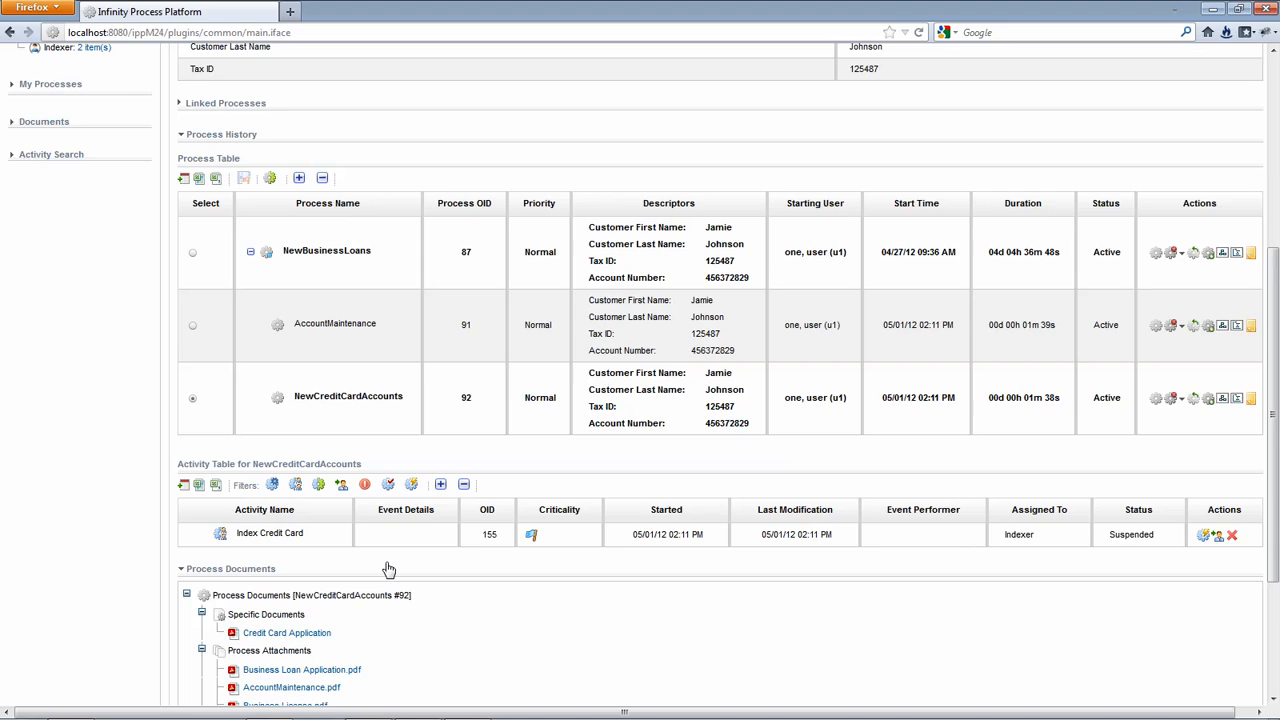
scroll(388, 569, "up", 4)
scroll(388, 569, "down", 6)
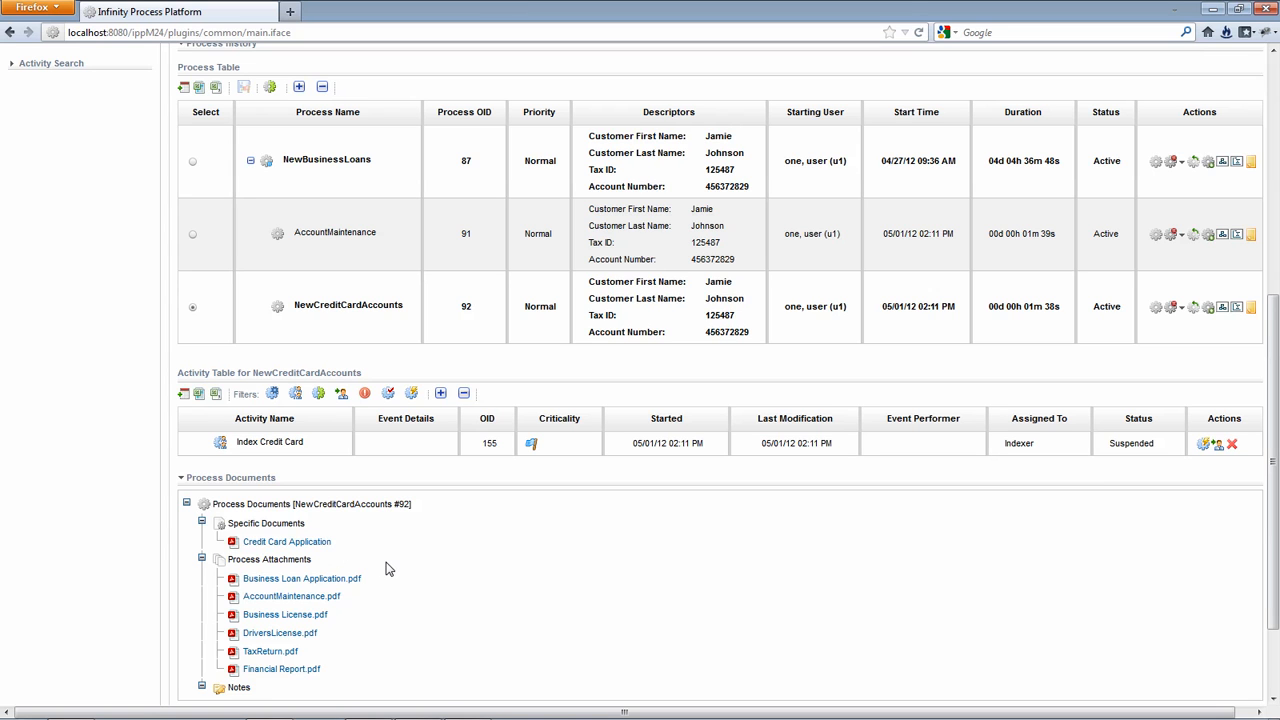
scroll(388, 569, "down", 3)
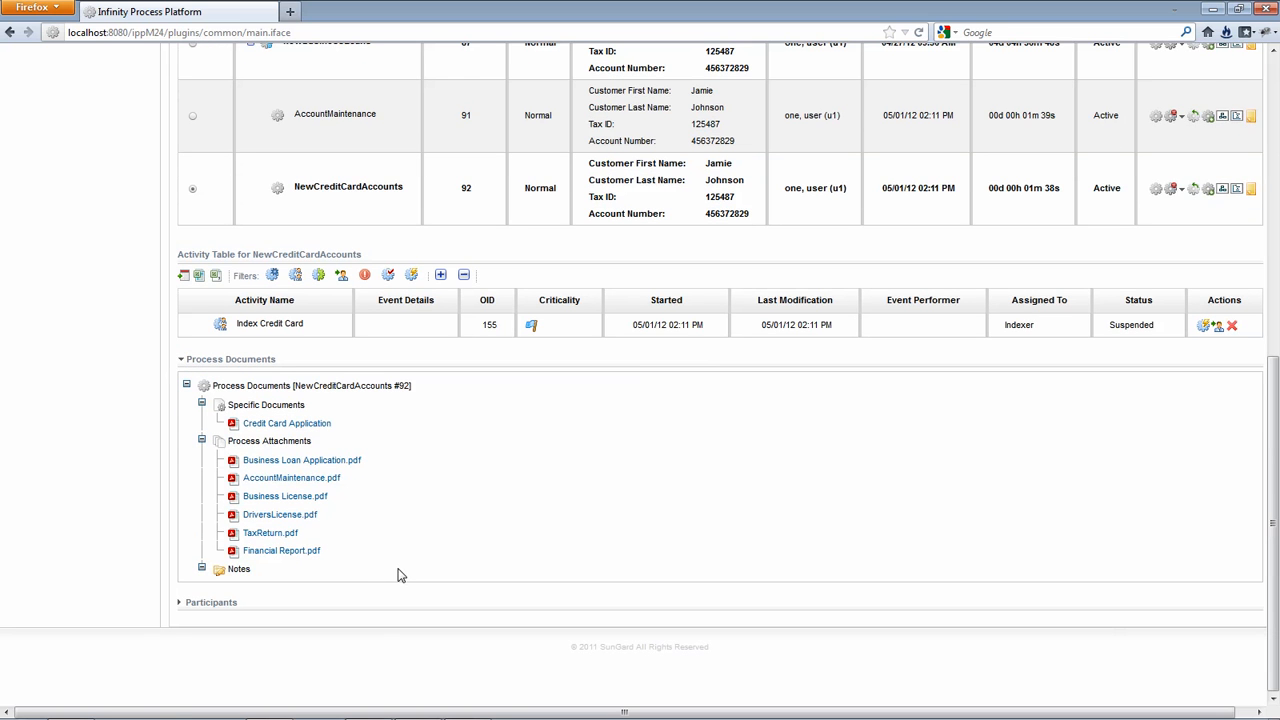
scroll(486, 569, "up", 10)
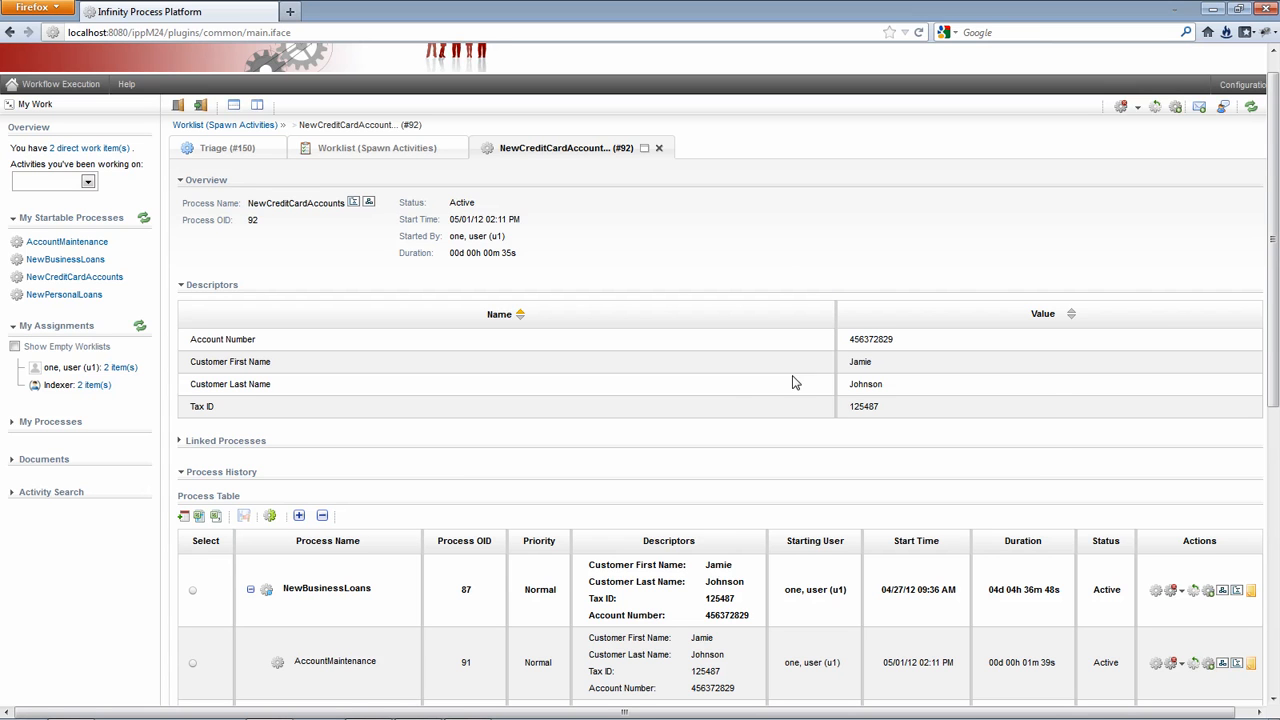
left_click(376, 150)
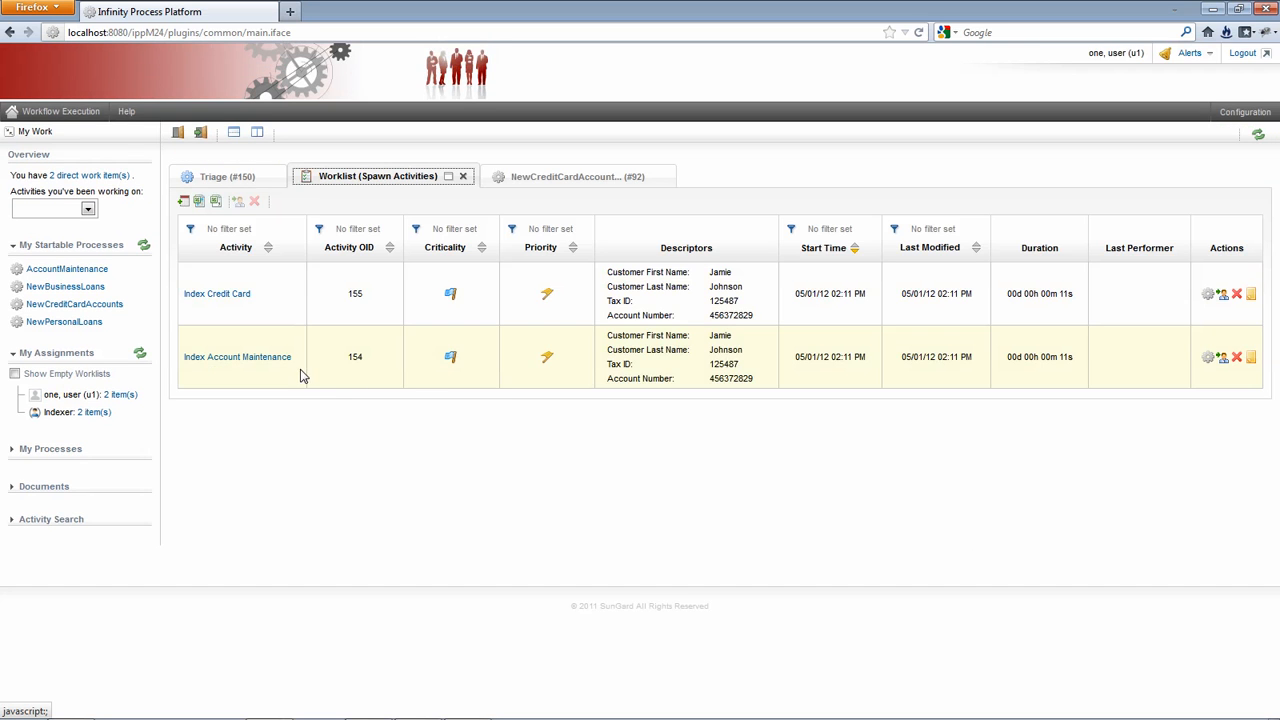
left_click(215, 295)
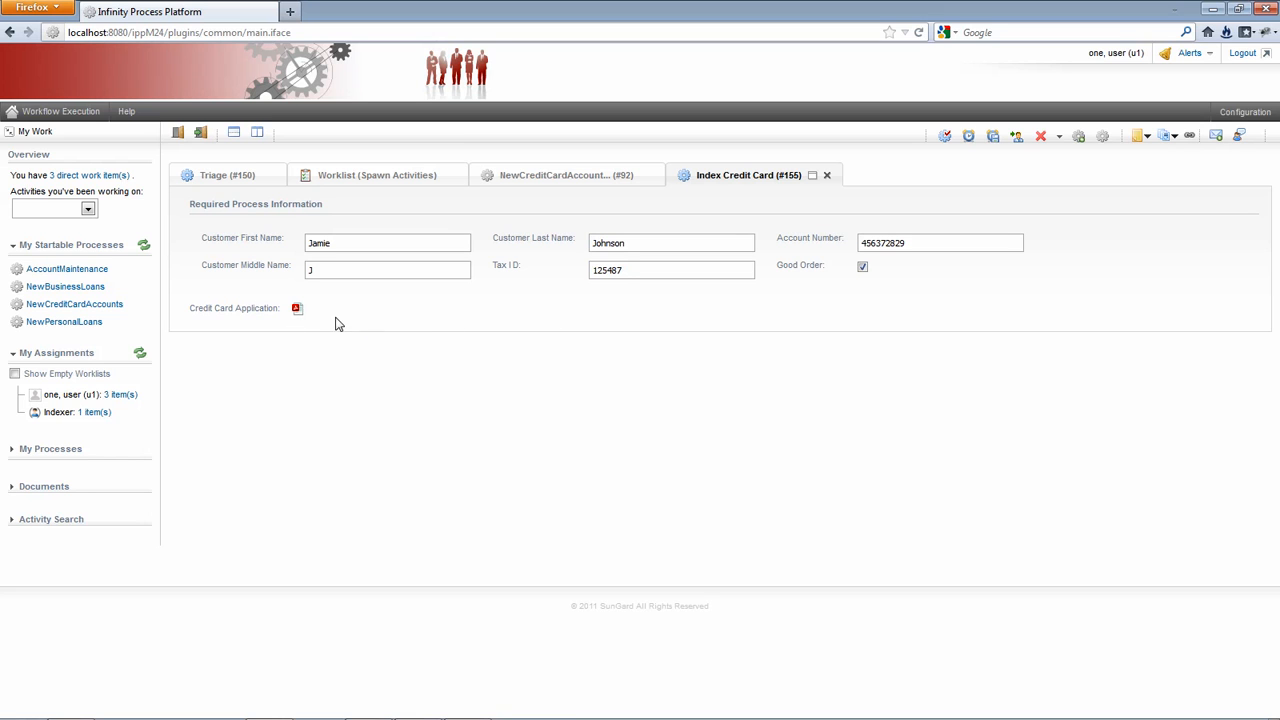
left_click(1175, 137)
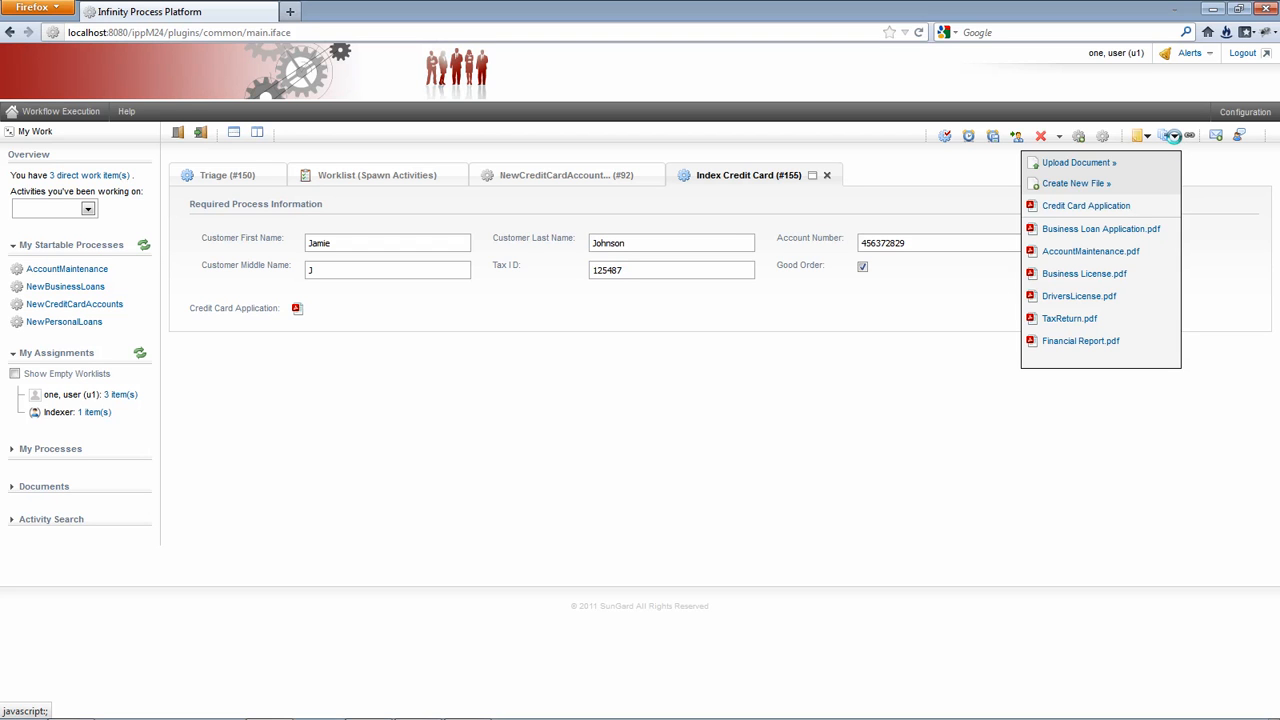
left_click(1175, 137)
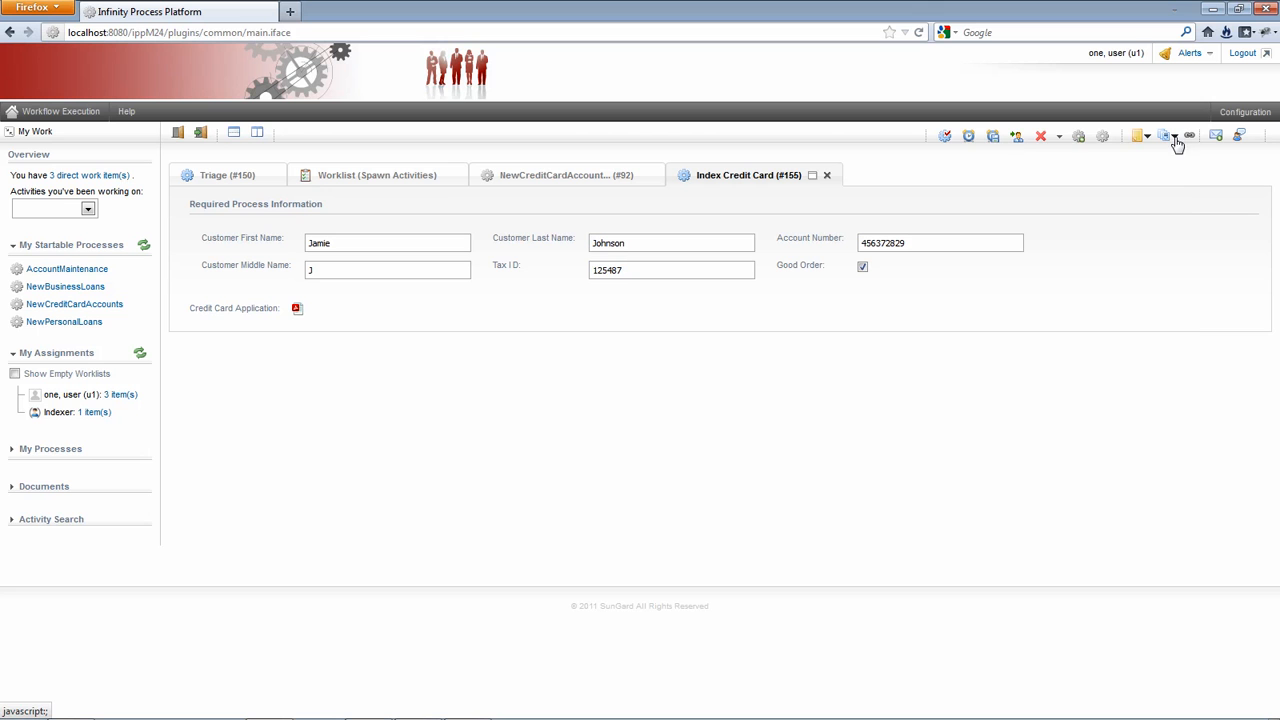
Open the Index Account Maintenance activity from the spawned activities worklist and review its attached documents
left_click(390, 177)
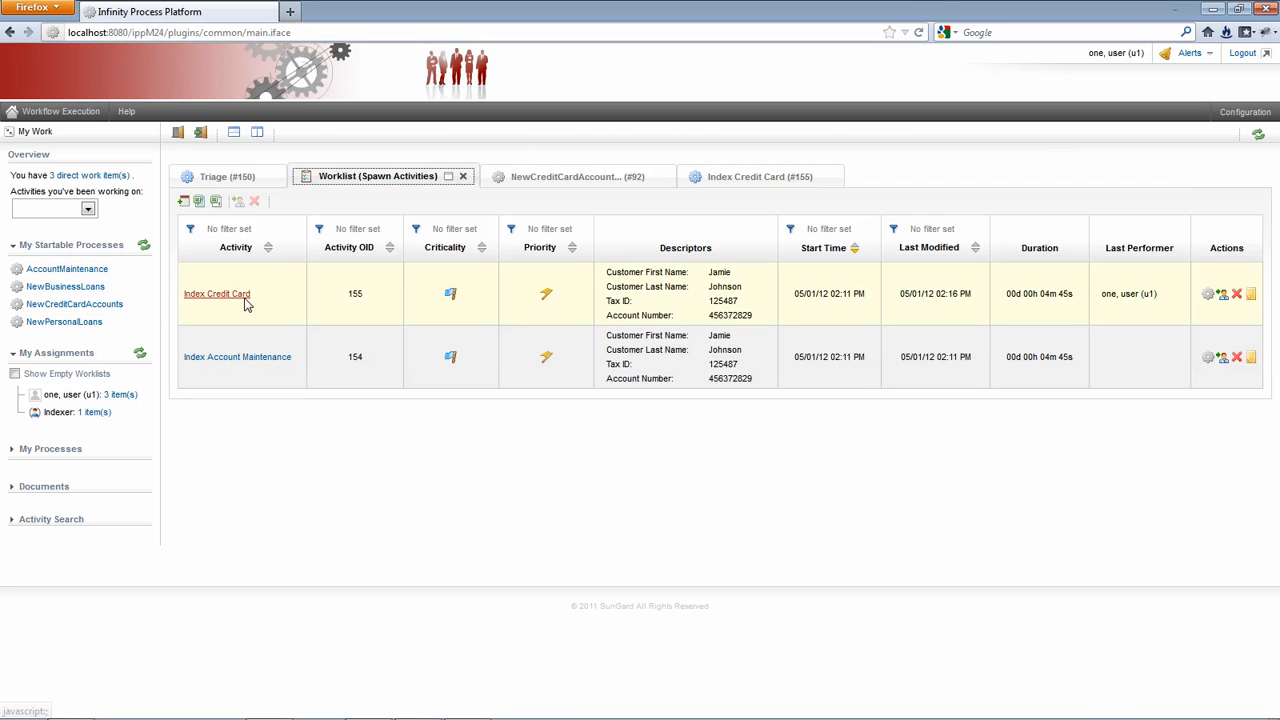
left_click(239, 366)
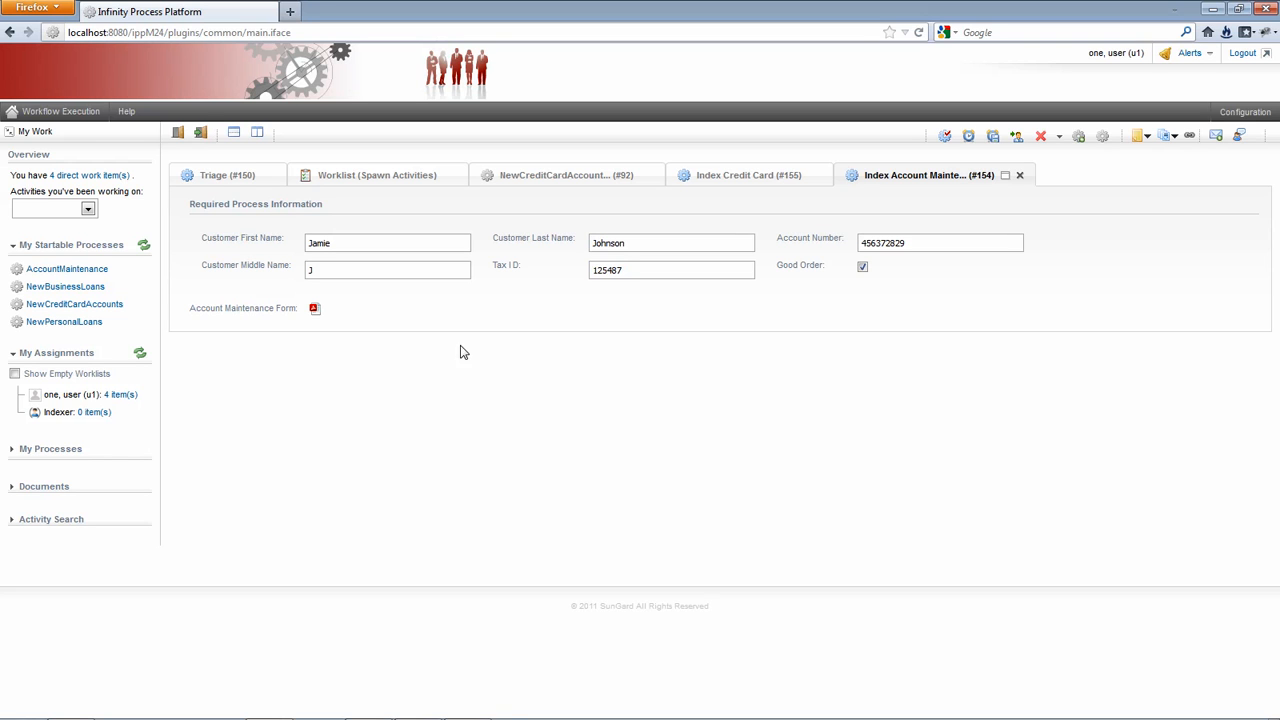
left_click(1175, 137)
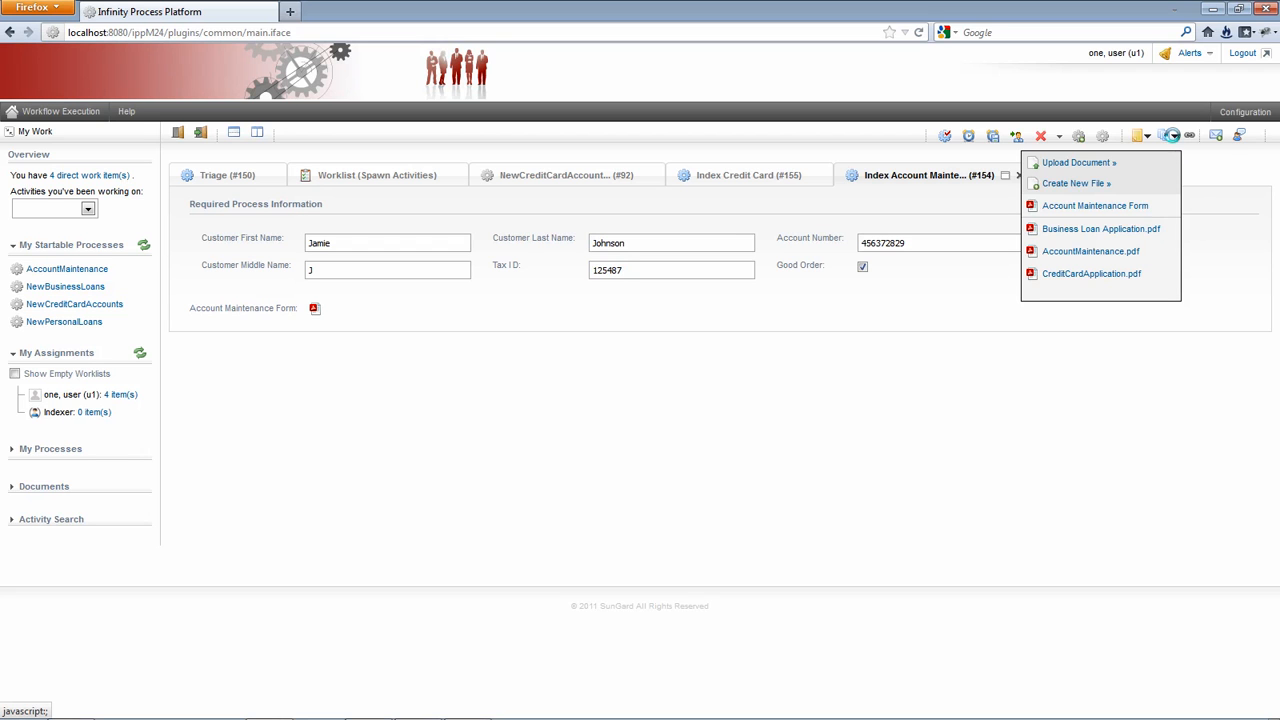
left_click(1172, 136)
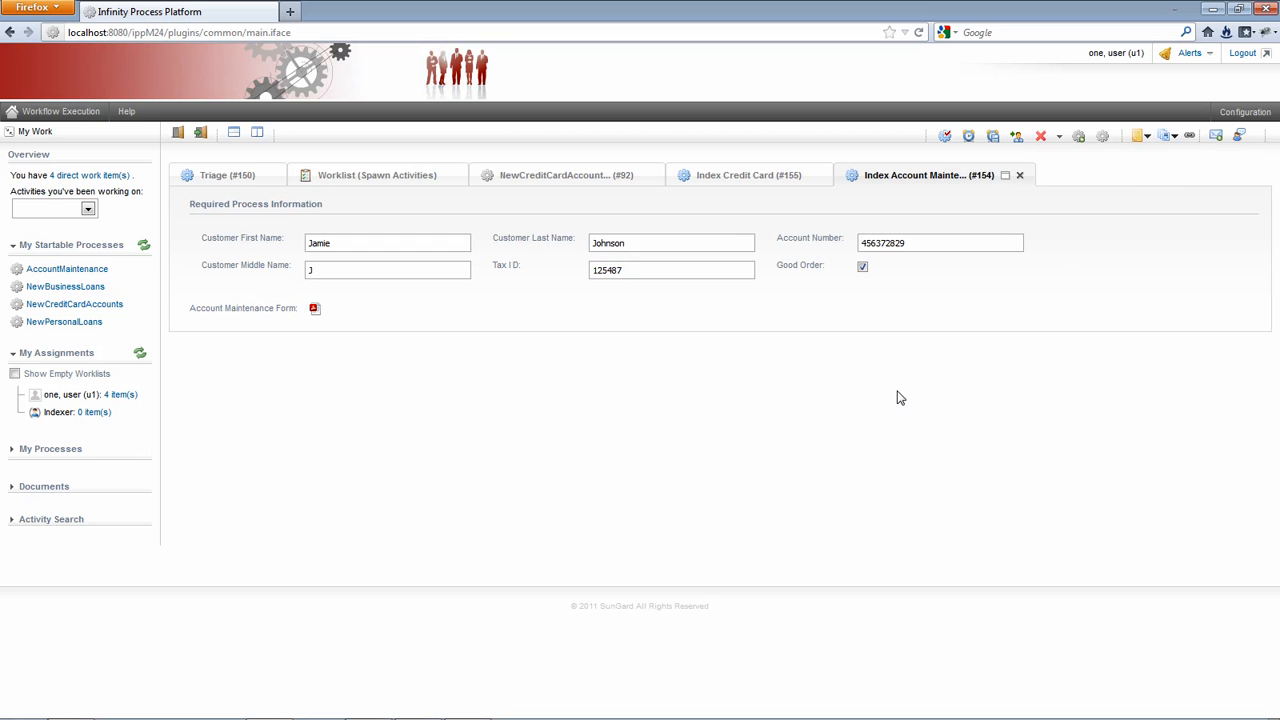